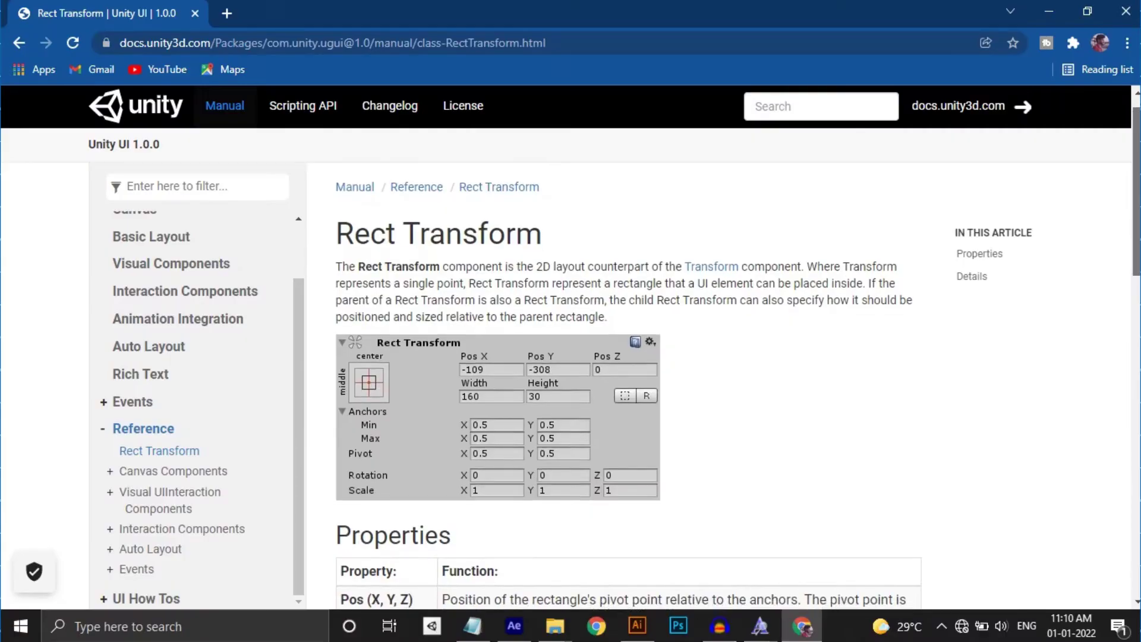
Read through the Rect Transform manual page, from the properties table down to the Details section
scroll(736, 357, "down", 2)
scroll(737, 386, "down", 2)
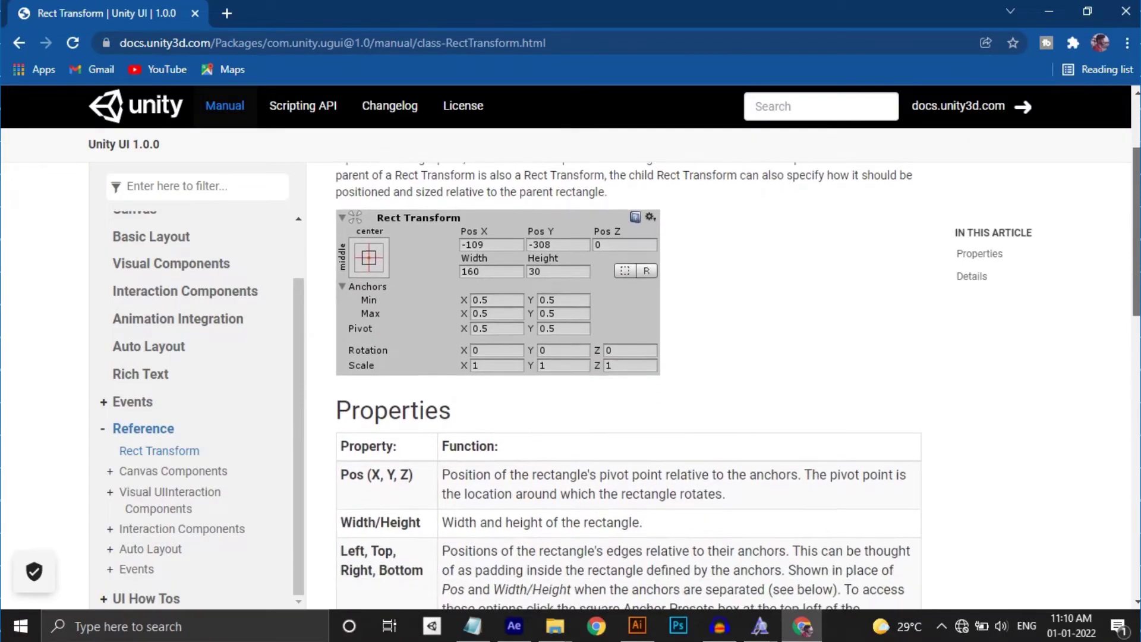
scroll(737, 386, "down", 3)
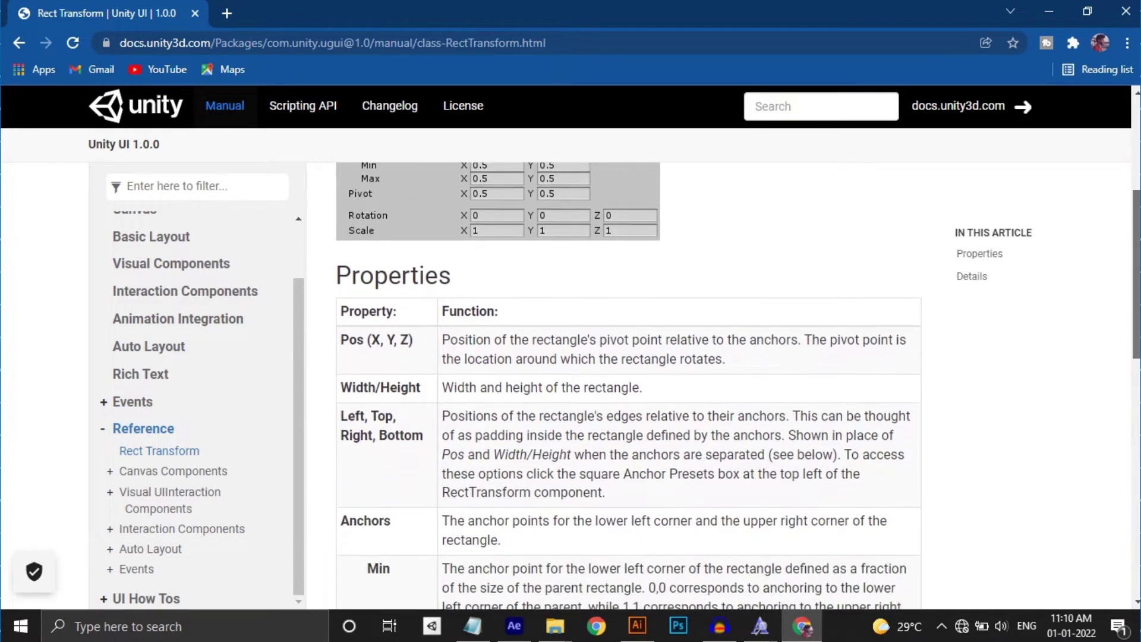
scroll(736, 386, "down", 2)
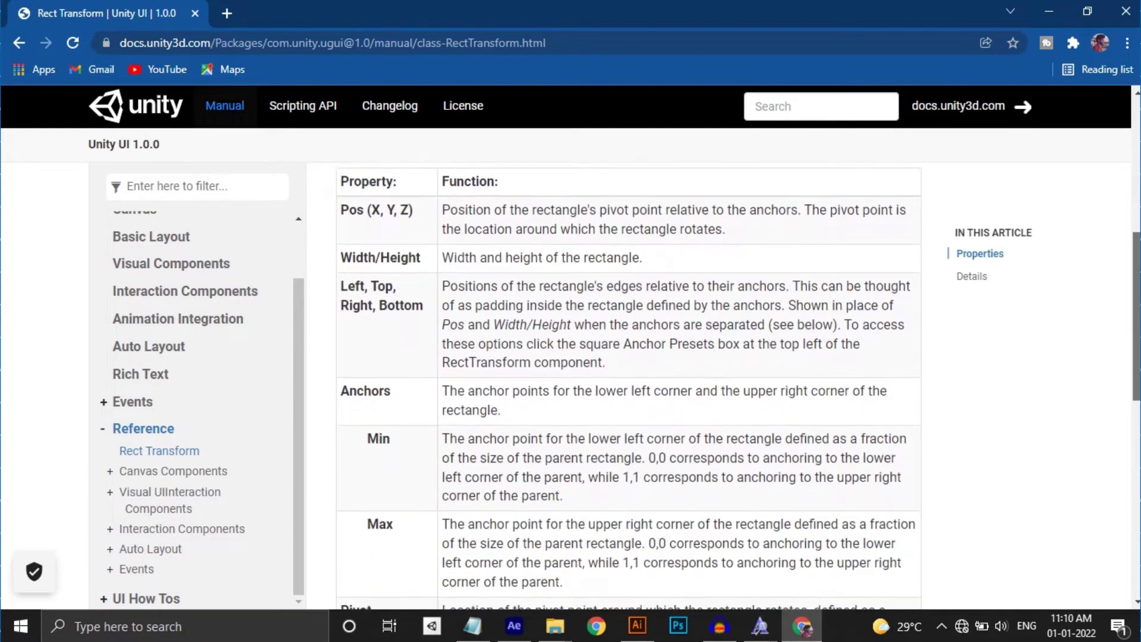
scroll(737, 386, "down", 2)
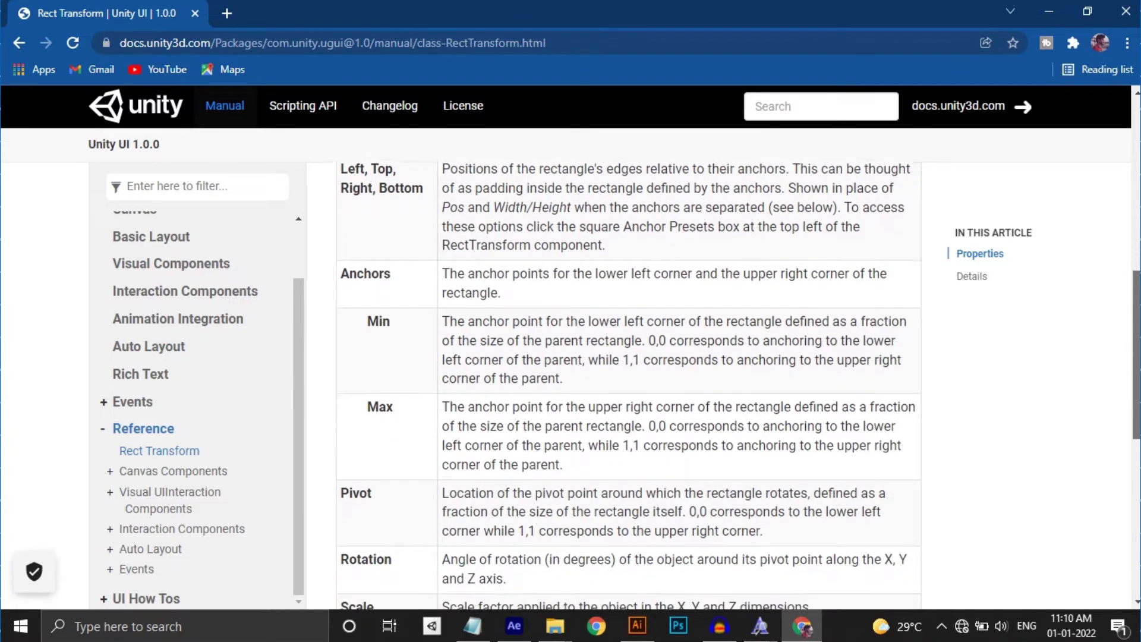
scroll(737, 386, "down", 2)
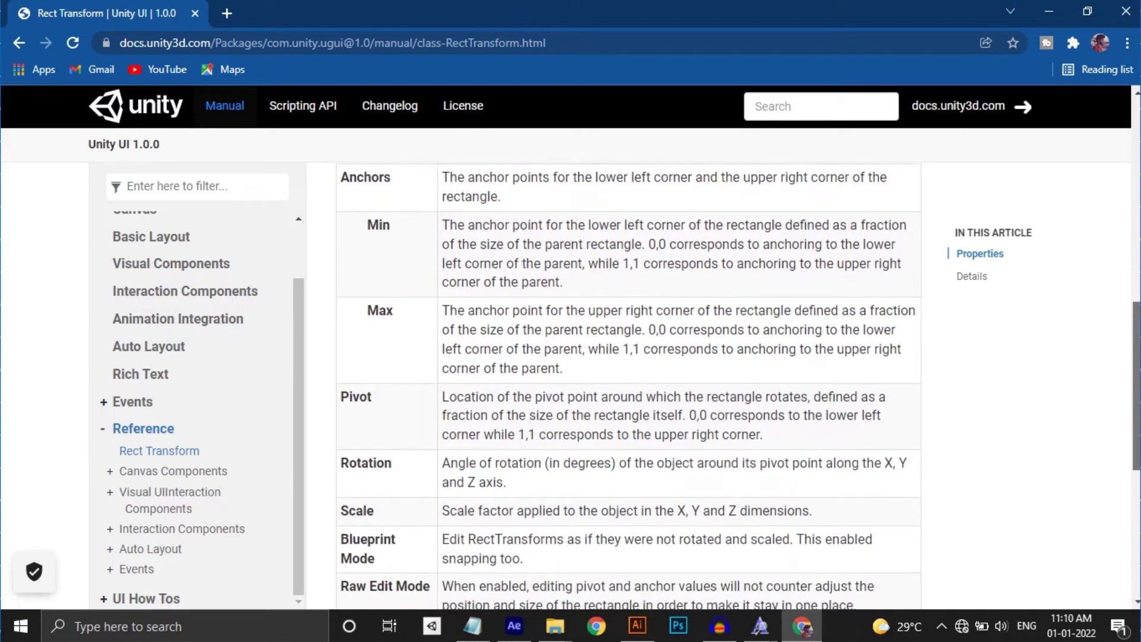
scroll(617, 321, "down", 2)
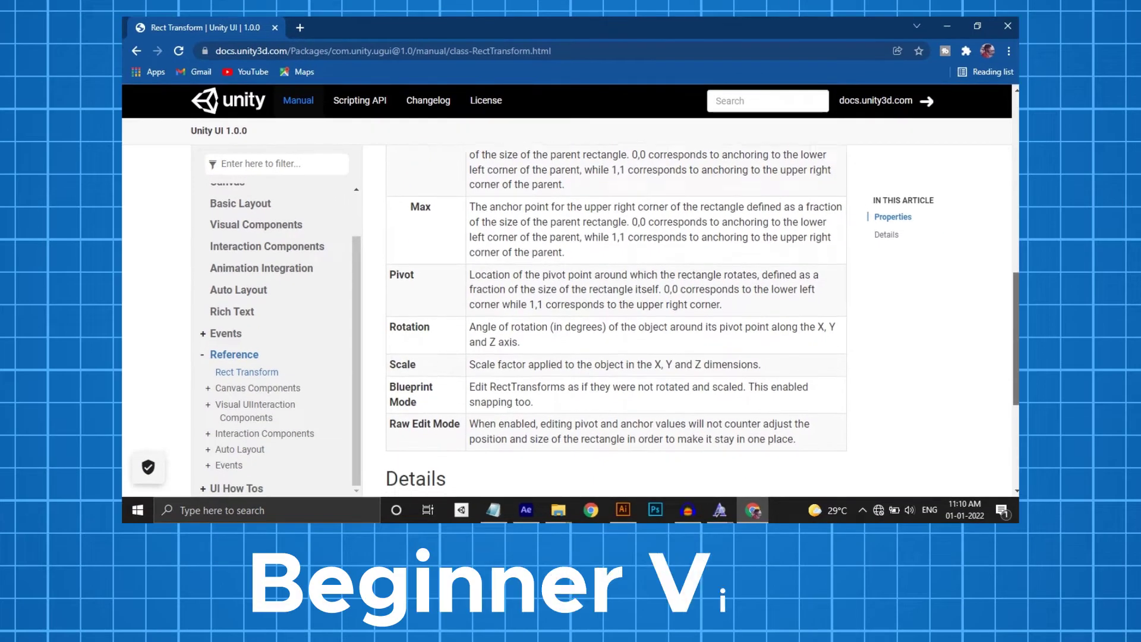
scroll(616, 321, "down", 2)
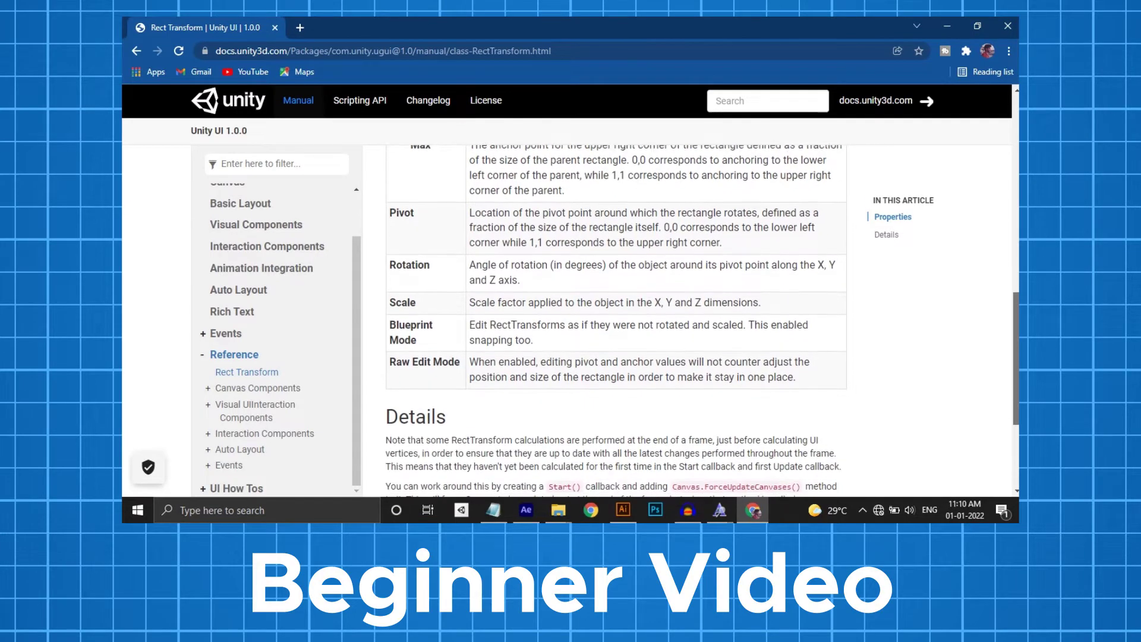
scroll(616, 321, "down", 2)
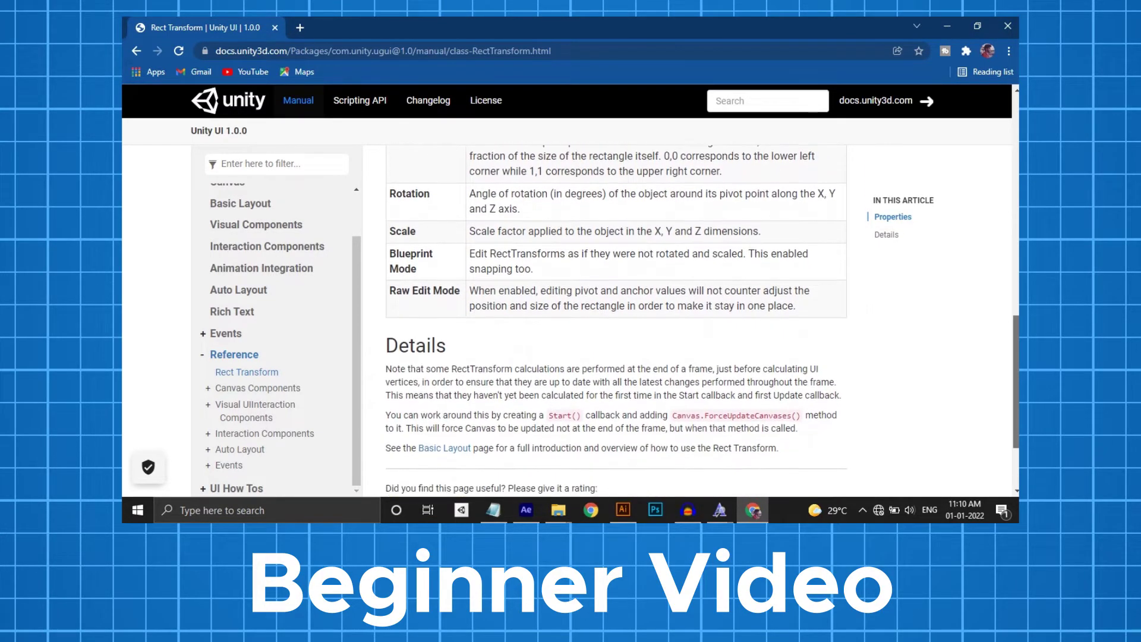
scroll(616, 320, "down", 2)
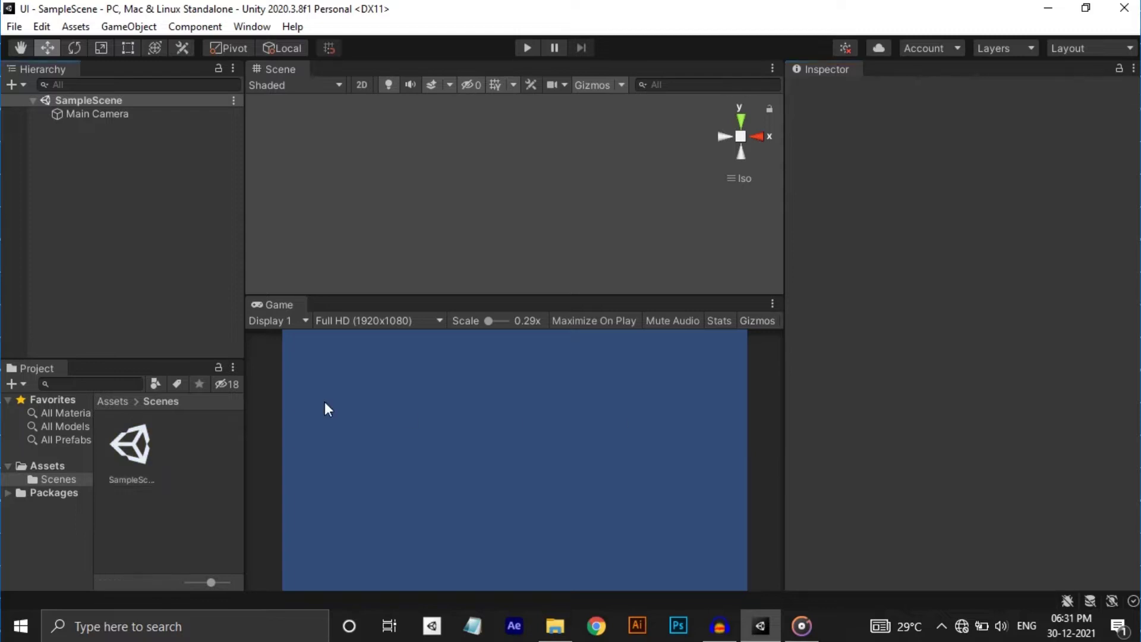
Add a UI Canvas to SampleScene with its default name
right_click(116, 170)
mouse_move(191, 500)
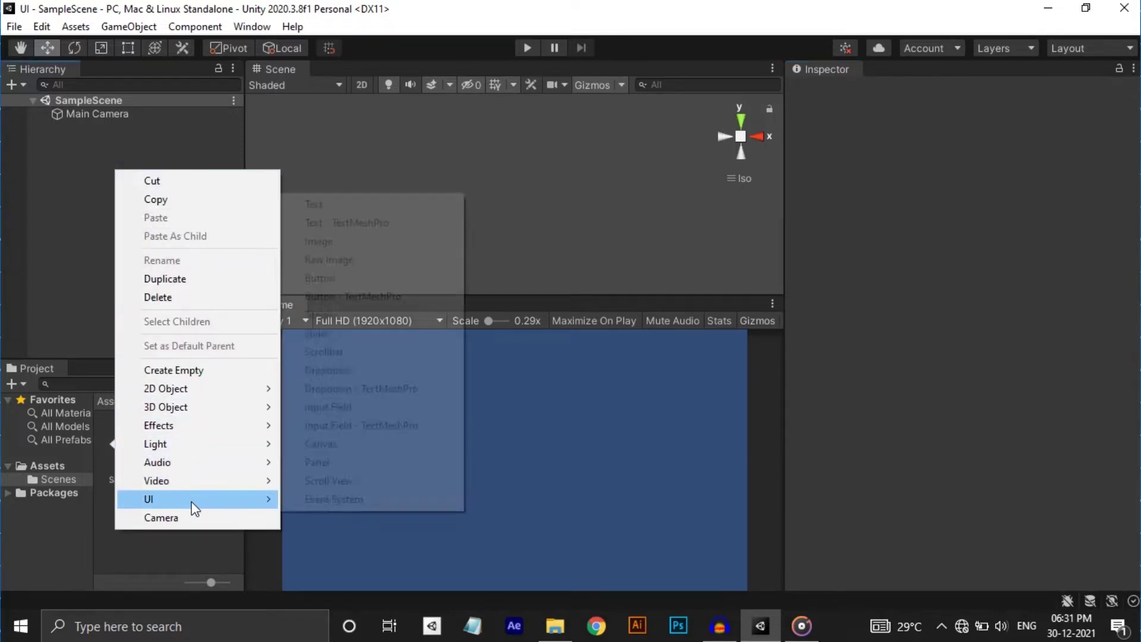
left_click(369, 441)
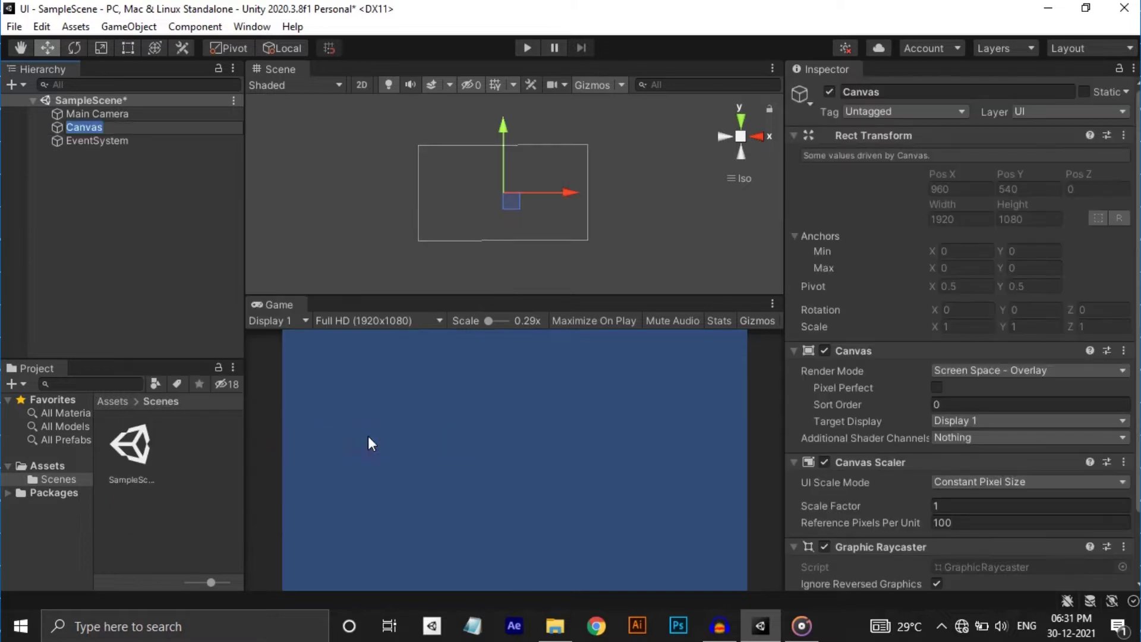
left_click(117, 201)
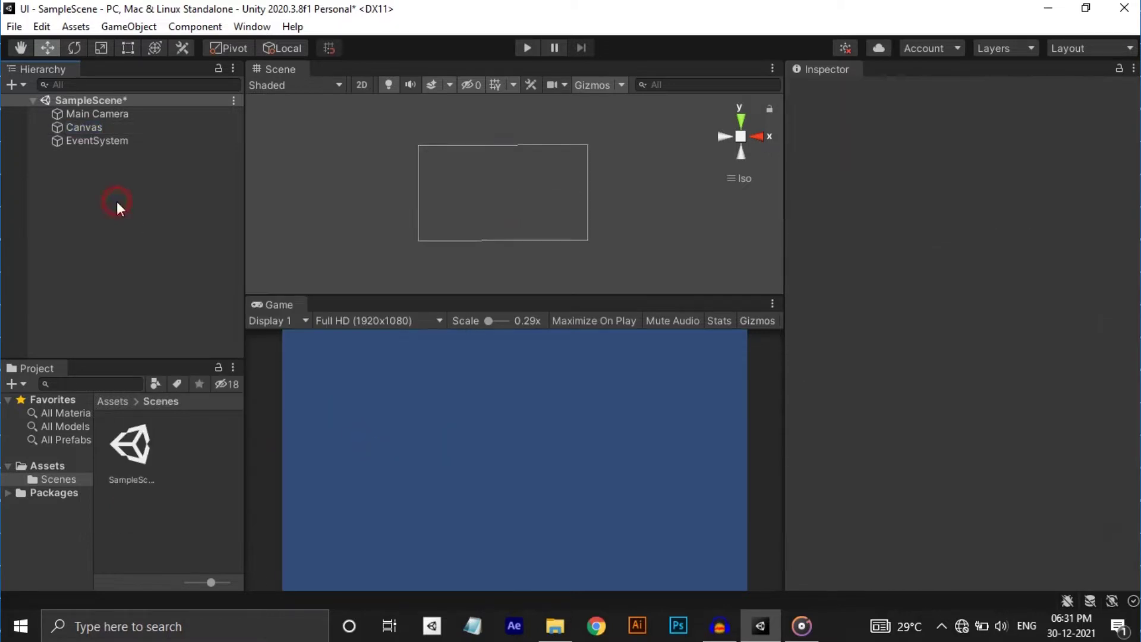
Choose Full HD (1920x1080) as the Game view's resolution
left_click(114, 126)
left_click(374, 320)
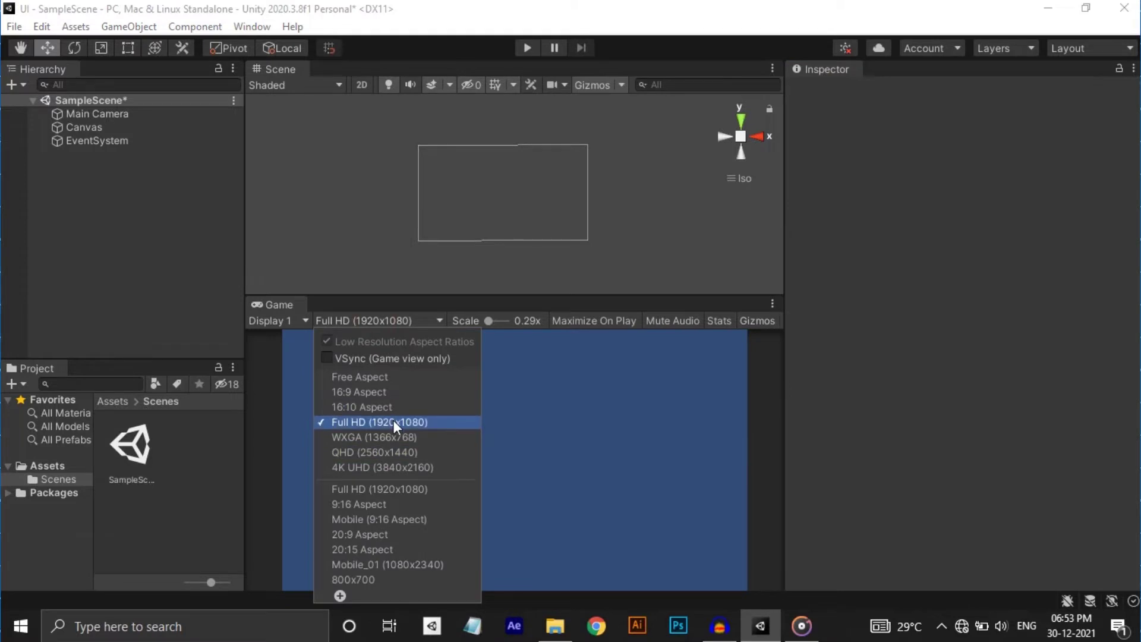
left_click(394, 420)
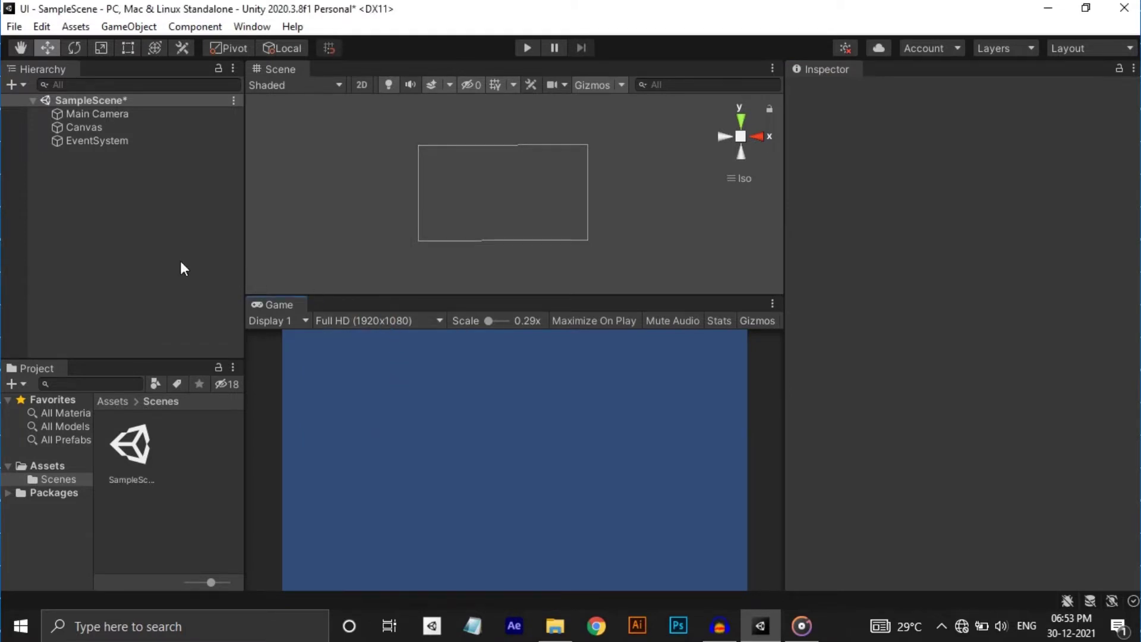
Set the Canvas Scaler's UI Scale Mode on the Canvas to Scale With Screen Size
left_click(119, 126)
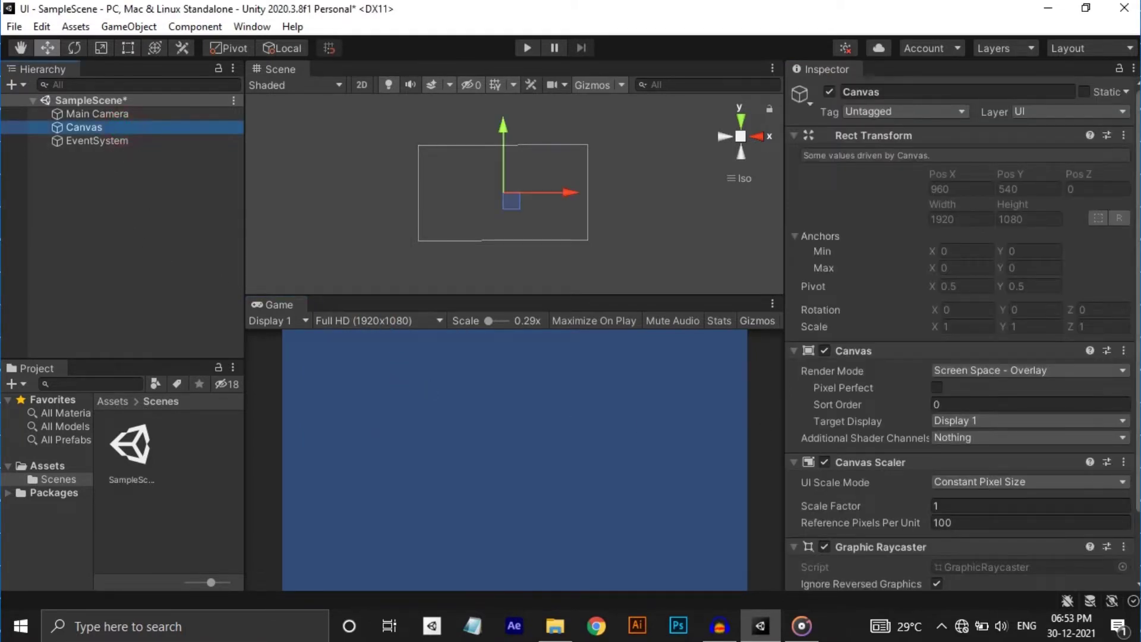
scroll(1059, 417, "down", 3)
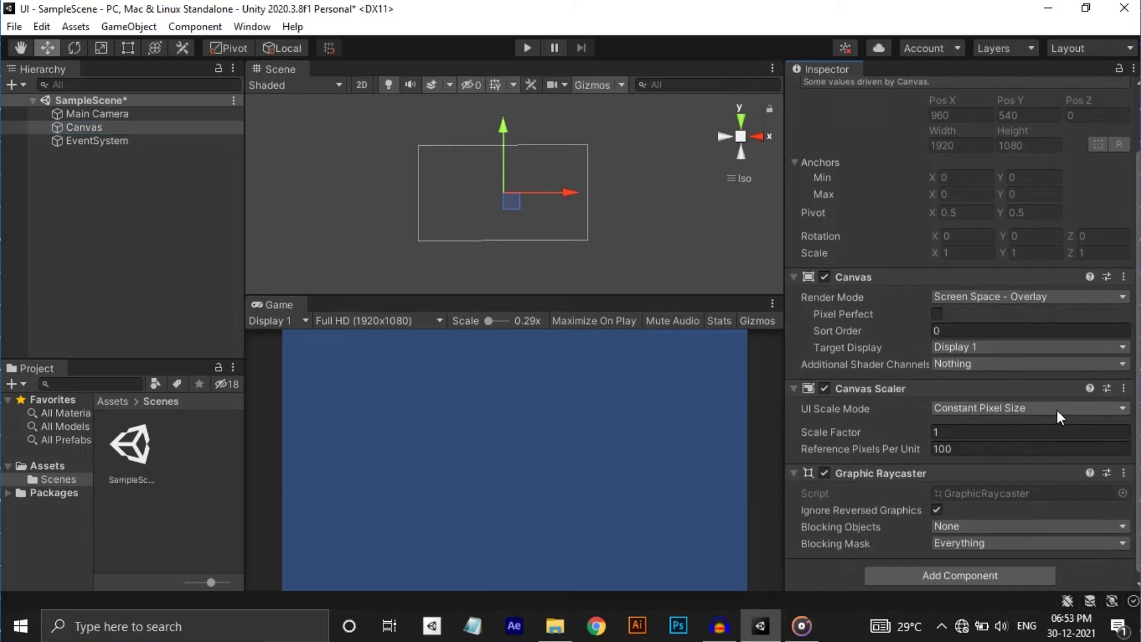
left_click(1058, 415)
left_click(1056, 444)
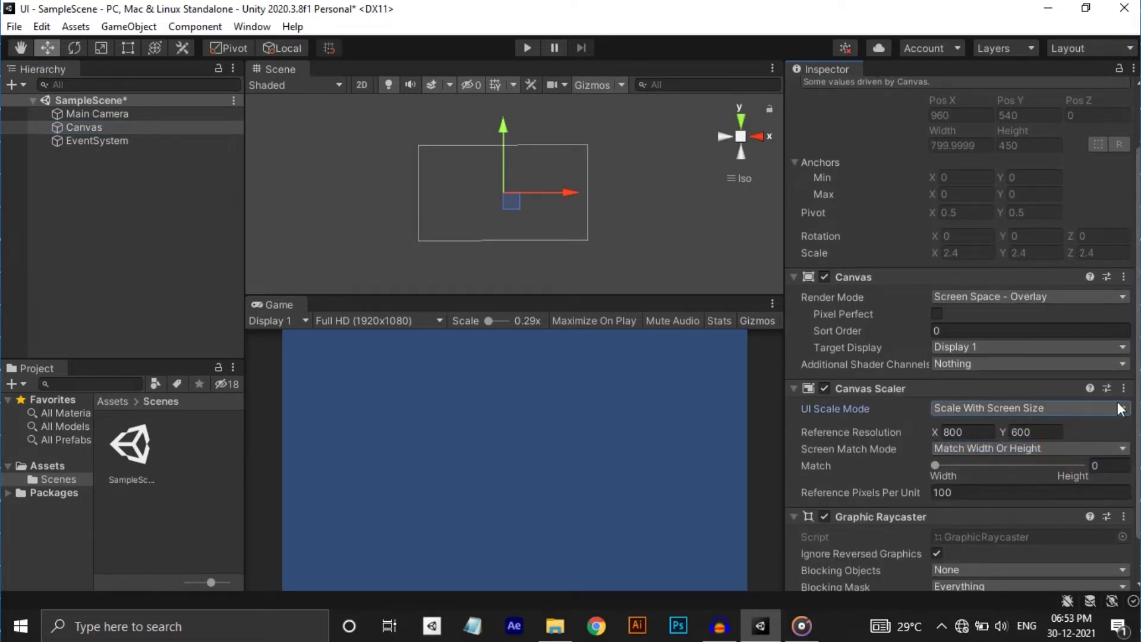
Set the Canvas Scaler's Reference Resolution to X 1920 and Y 1080
scroll(1120, 409, "down", 2)
left_click(971, 383)
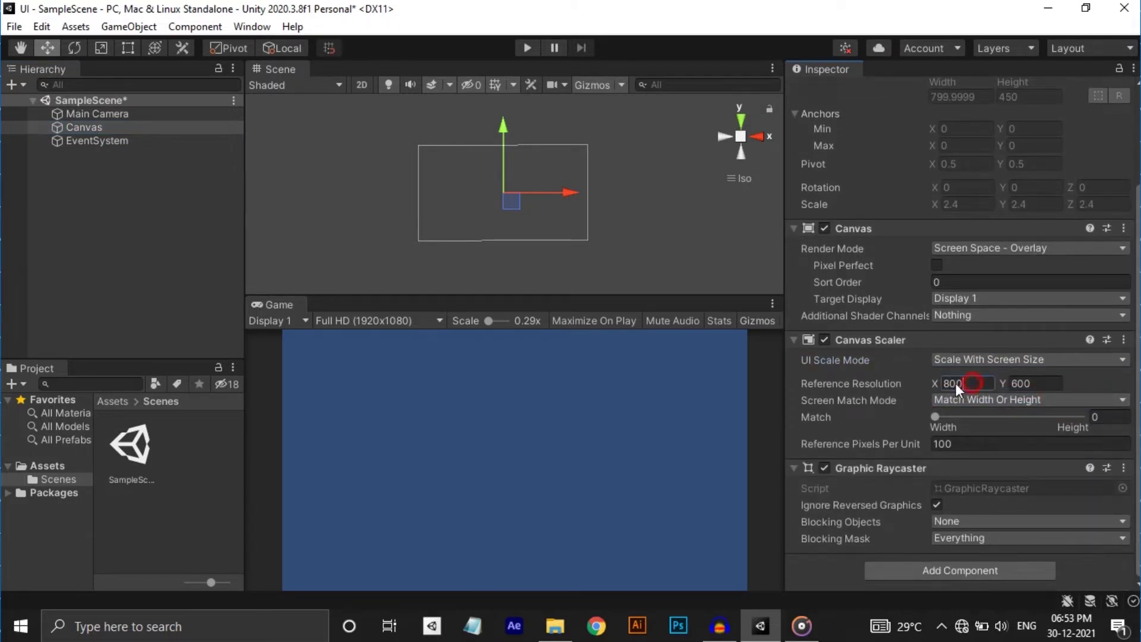
left_click_drag(955, 383, 938, 383)
type("1920")
key("Tab")
type("1080")
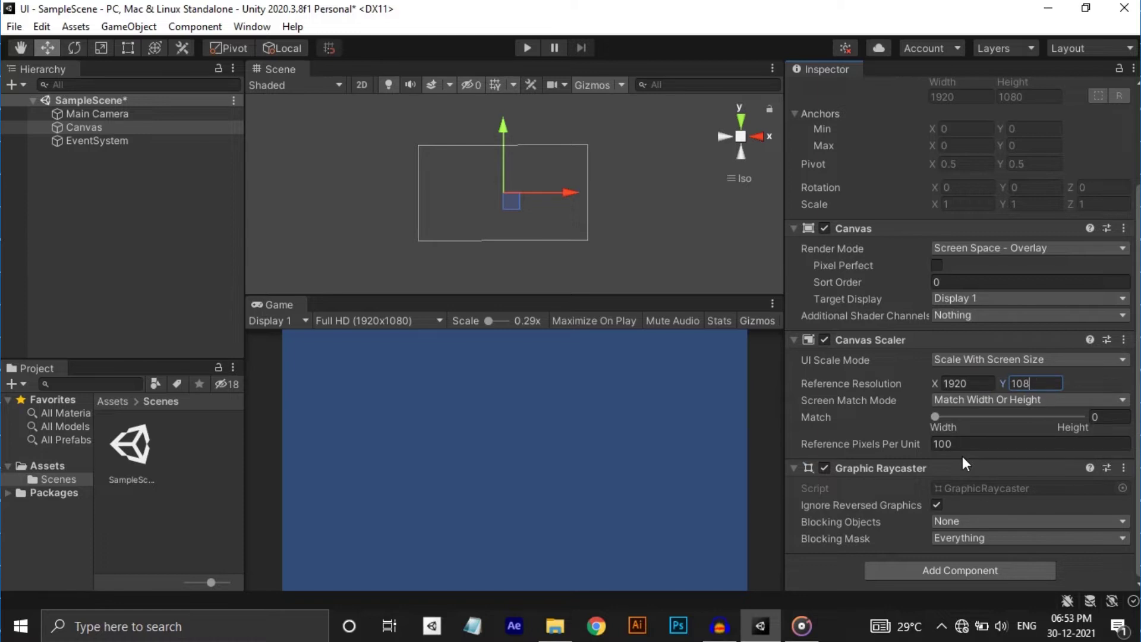
left_click(743, 433)
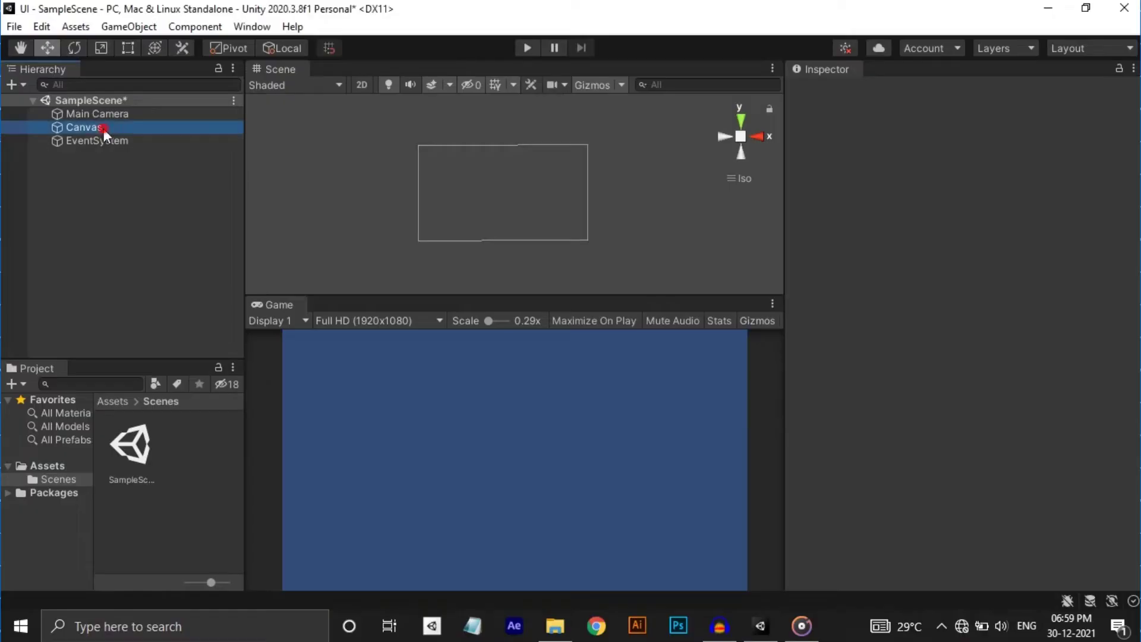
Add a UI Panel as a child of the Canvas
right_click(104, 127)
mouse_move(201, 476)
left_click(349, 443)
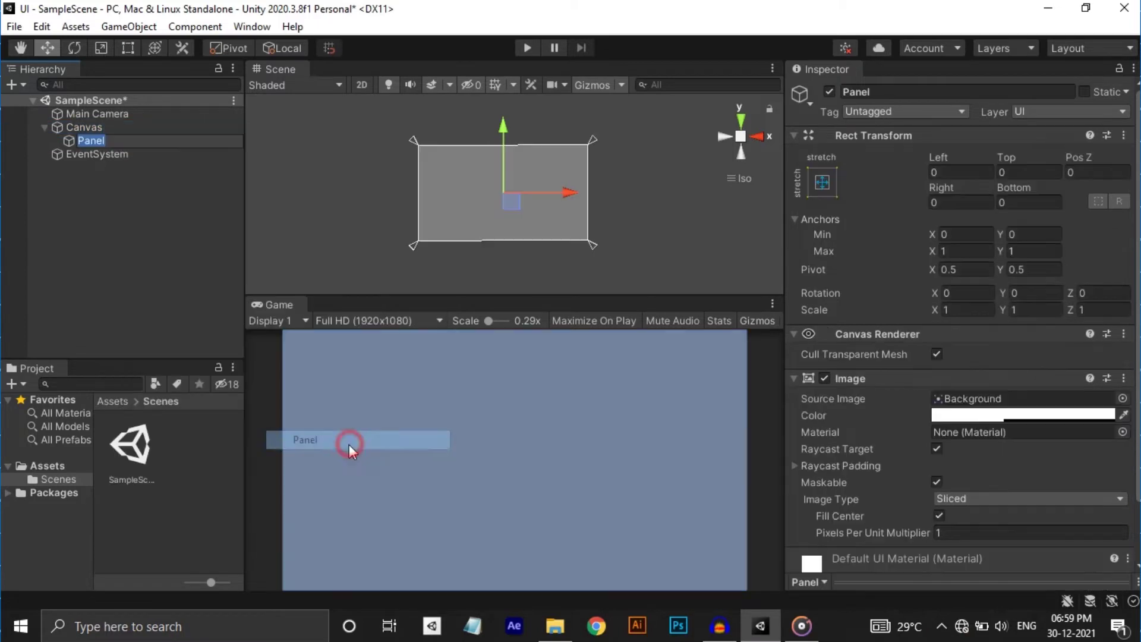
Add a UI Button as a child of the Panel
left_click(112, 141)
right_click(112, 141)
mouse_move(186, 490)
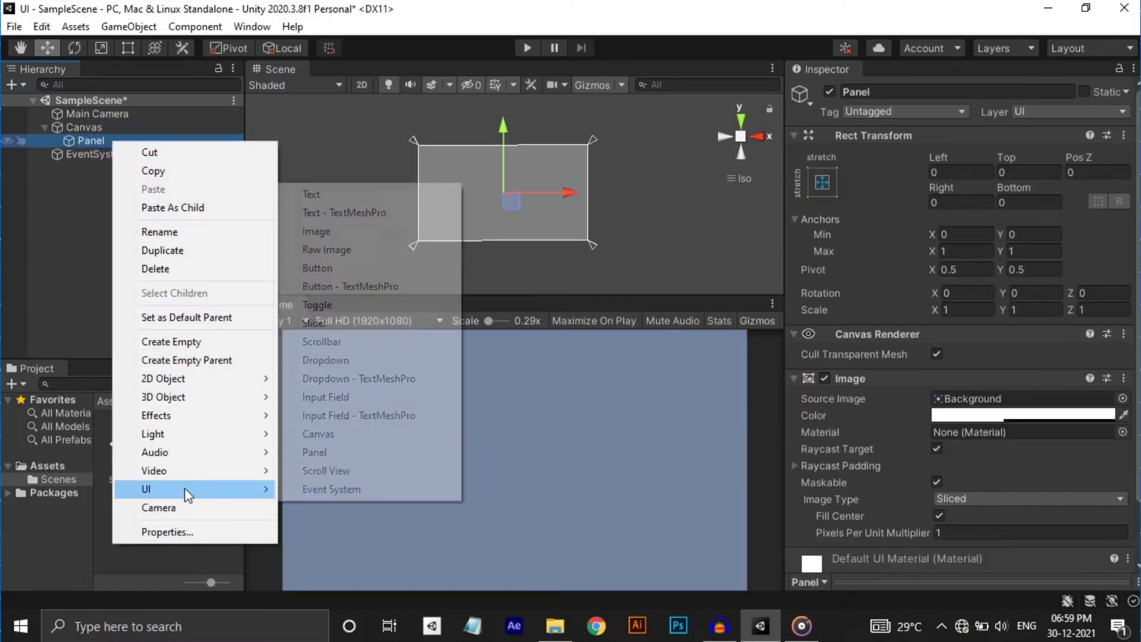
left_click(334, 266)
Narrow the Panel with the Rect tool, insetting its left side by about 488 and its right side by about 460
key("t")
left_click(91, 140)
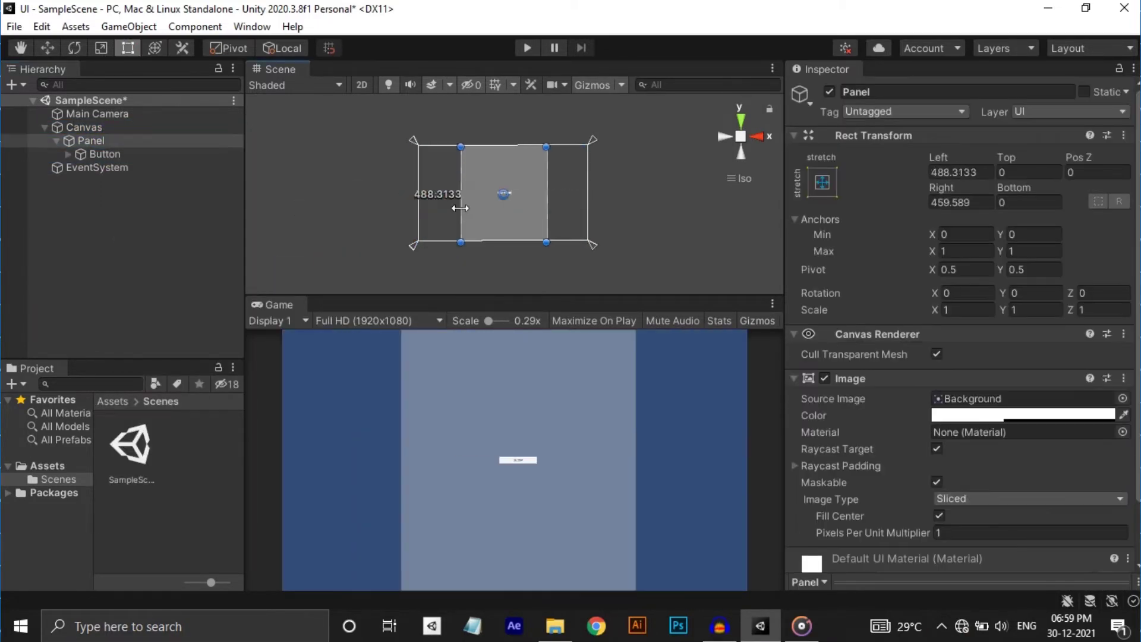
Enlarge the Button to about 660 by 124 and set its label's font size to 68
left_click(104, 154)
left_click(547, 196)
left_click(1028, 502)
type("68")
left_click(113, 154)
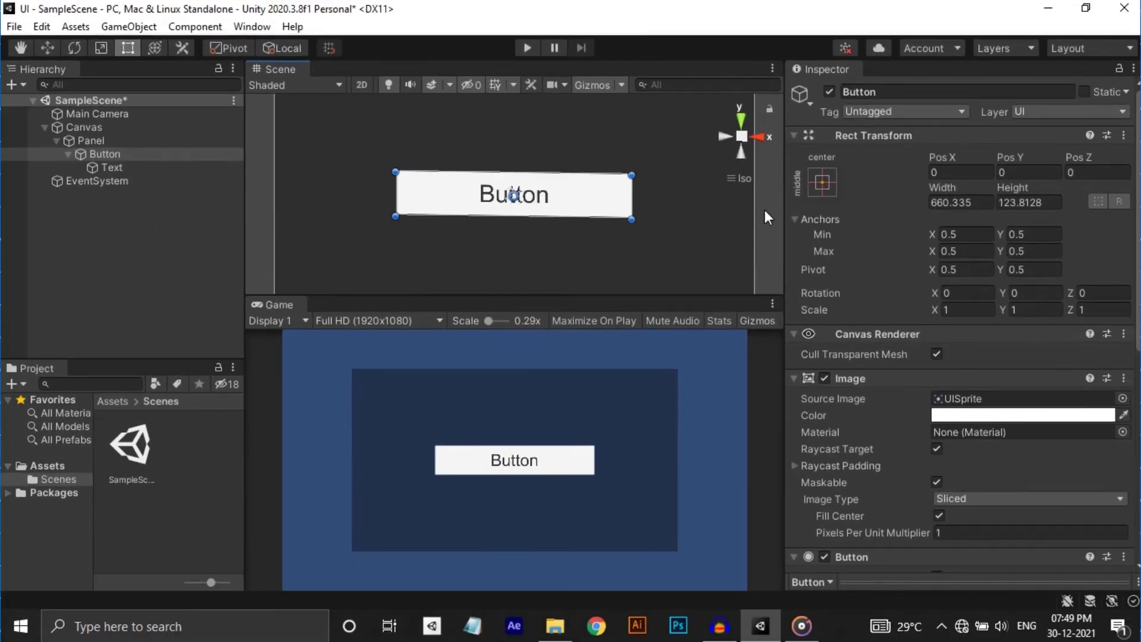
Try rotating the Button freehand with the Rect tool, to about -24 degrees on Z, and undo the trial changes
left_click_drag(785, 309, 735, 398)
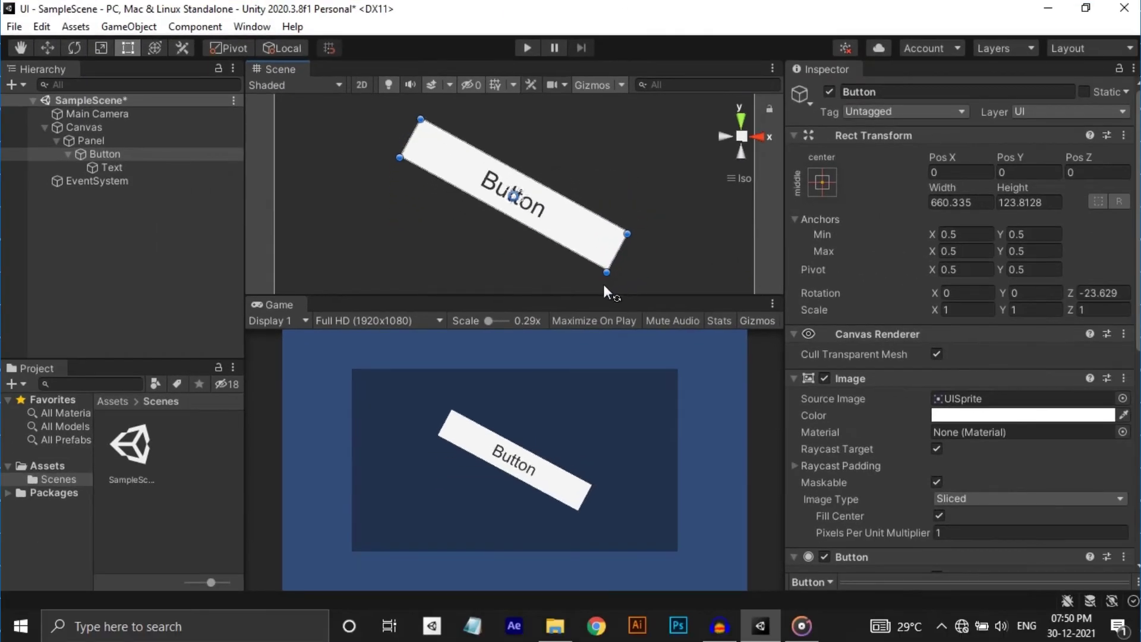
left_click_drag(604, 284, 672, 236)
left_click_drag(629, 189, 601, 201)
key("ctrl+z")
key("ctrl+z")
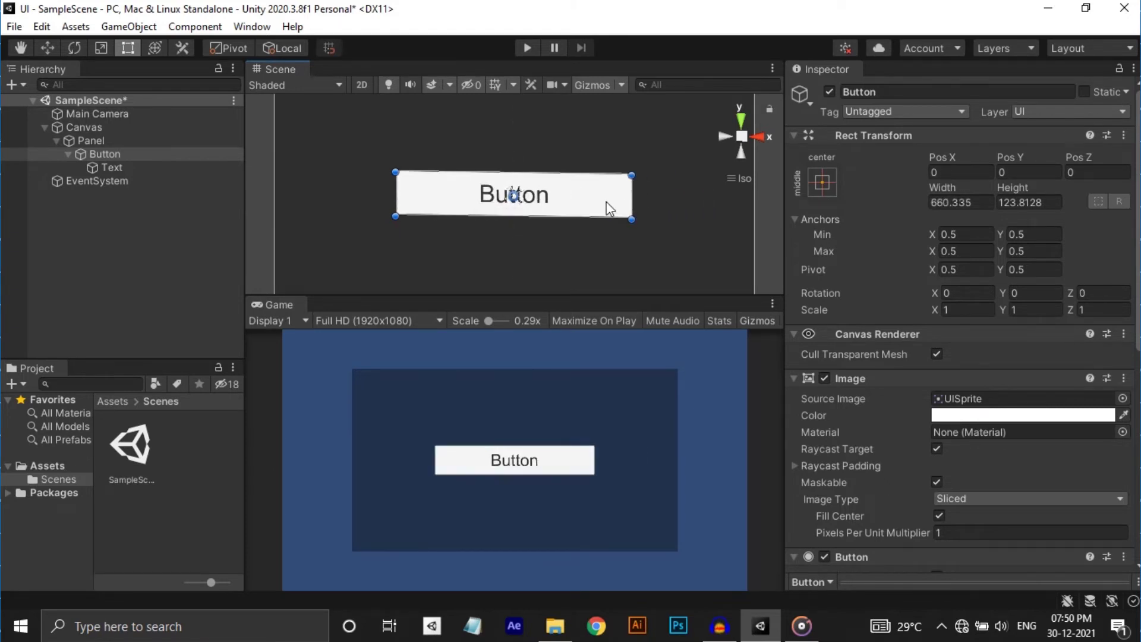
Toggle the handle position to Center and back to Pivot, and try rotating the Button around a pivot shifted toward its left side
left_click(218, 46)
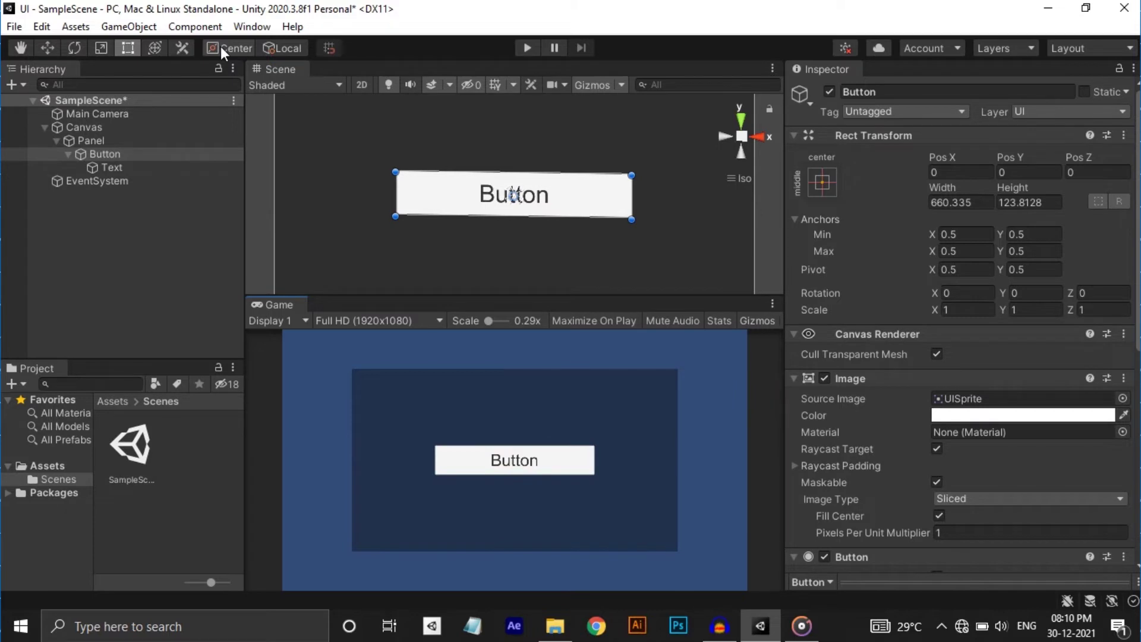
left_click(221, 48)
scroll(514, 202, "up", 1)
left_click_drag(516, 202, 419, 194)
key("e")
left_click_drag(478, 234, 401, 279)
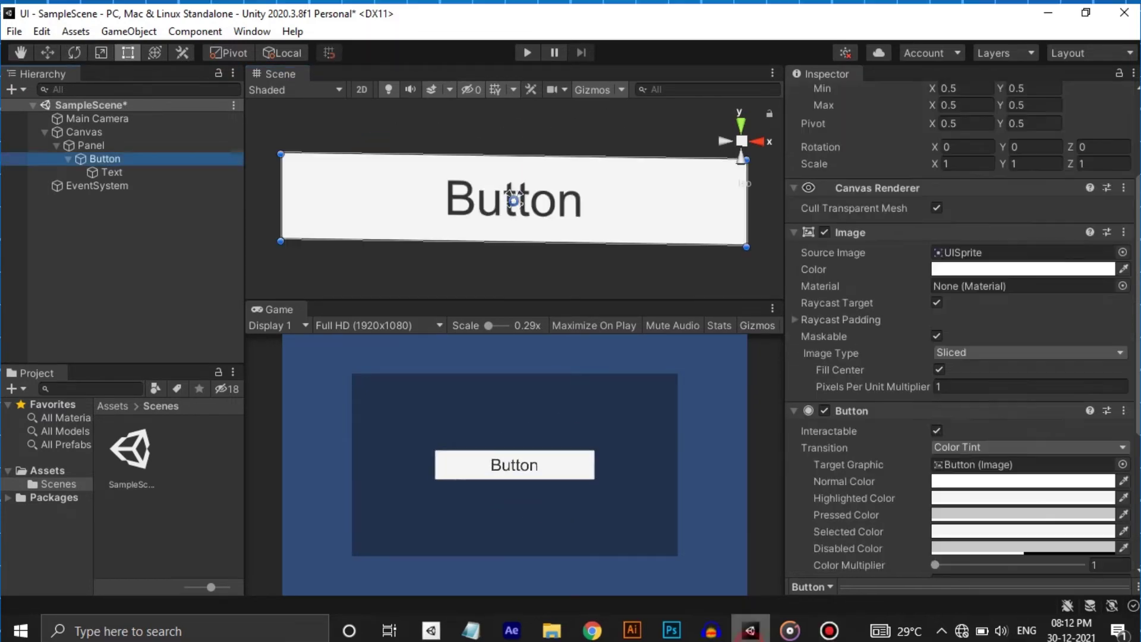
Move the Button's upper-right anchor outward to about 0.61 for both Max X and Max Y
left_click(516, 200)
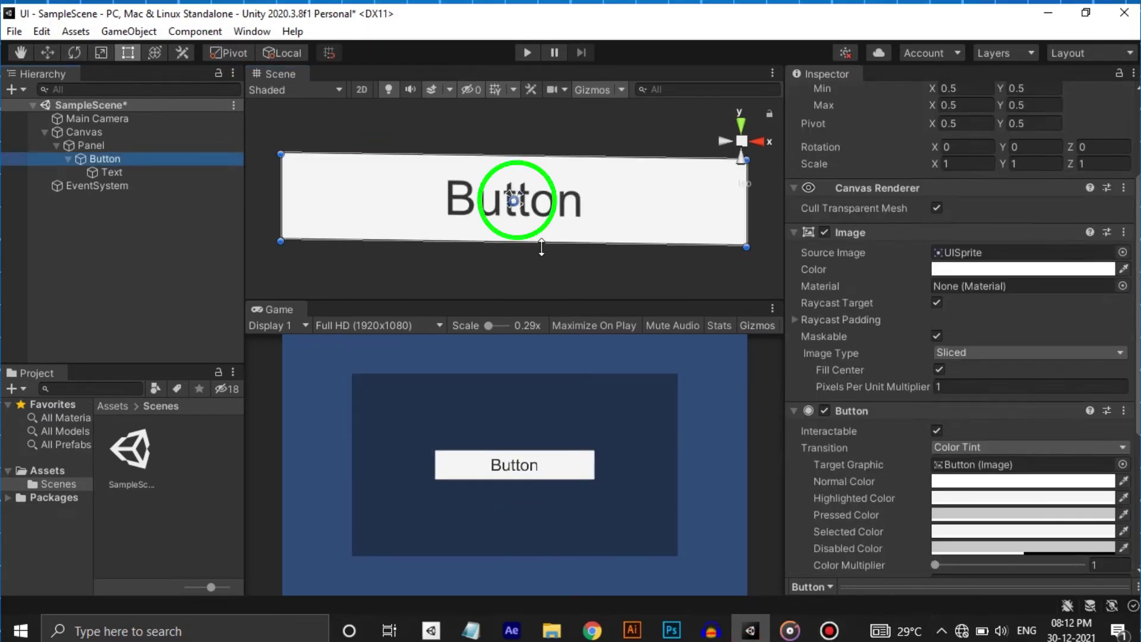
scroll(542, 256, "down", 4)
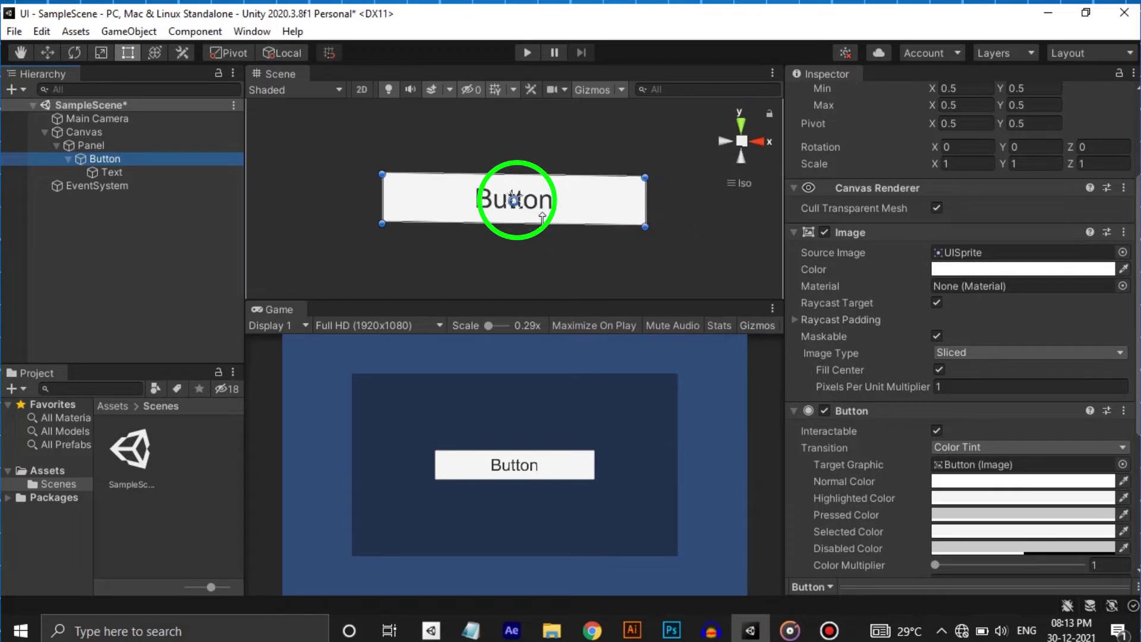
scroll(512, 174, "up", 5)
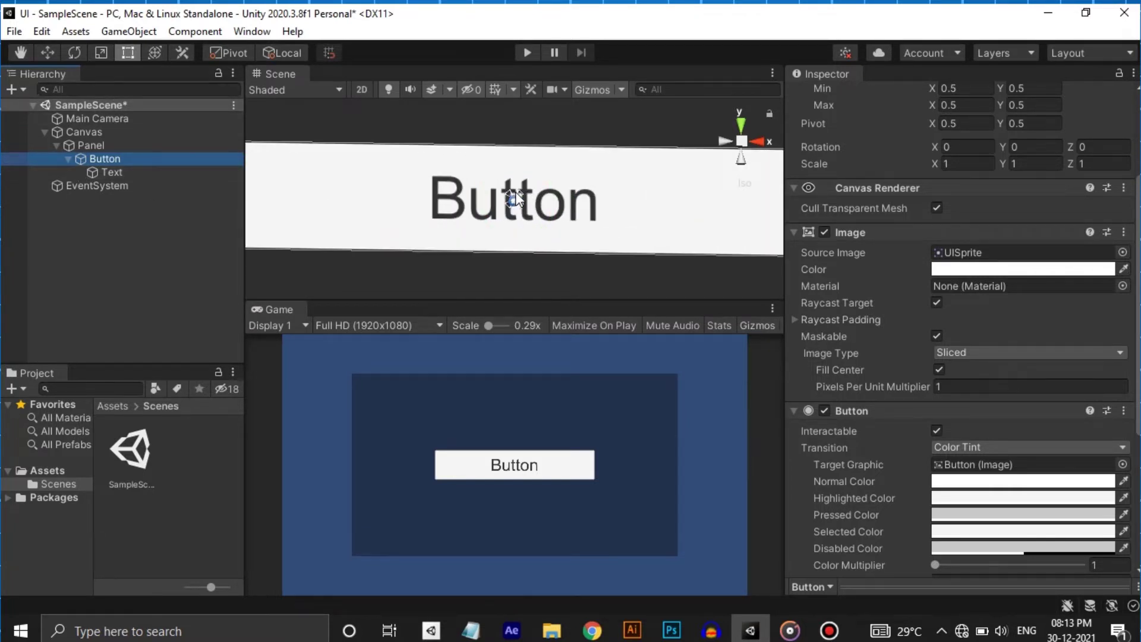
left_click_drag(519, 194, 647, 124)
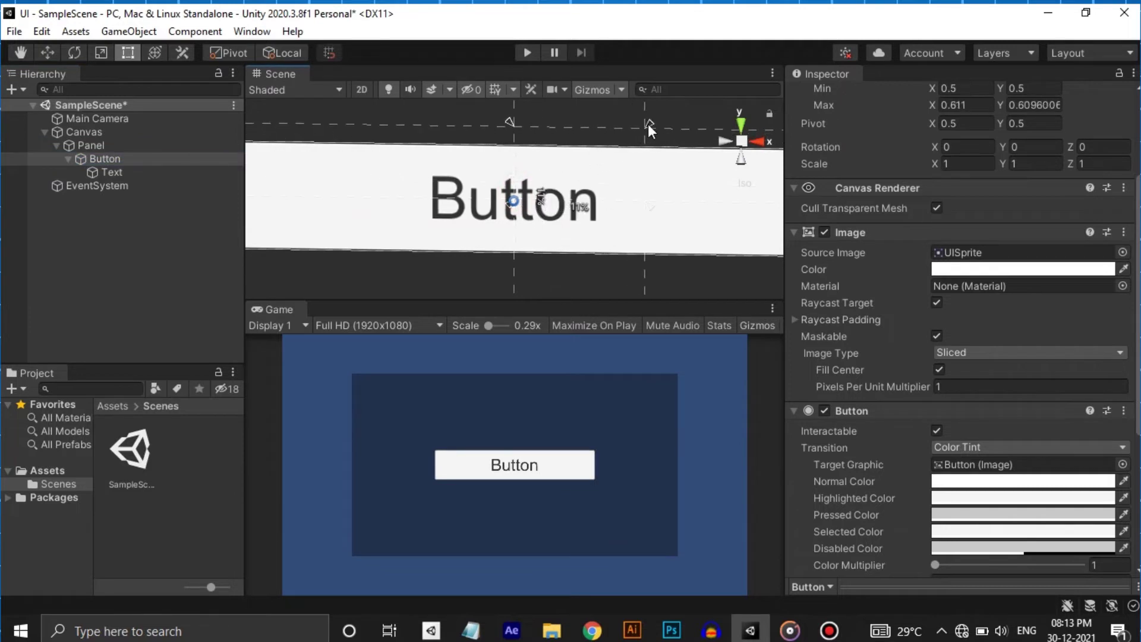
scroll(629, 134, "down", 3)
left_click(615, 143)
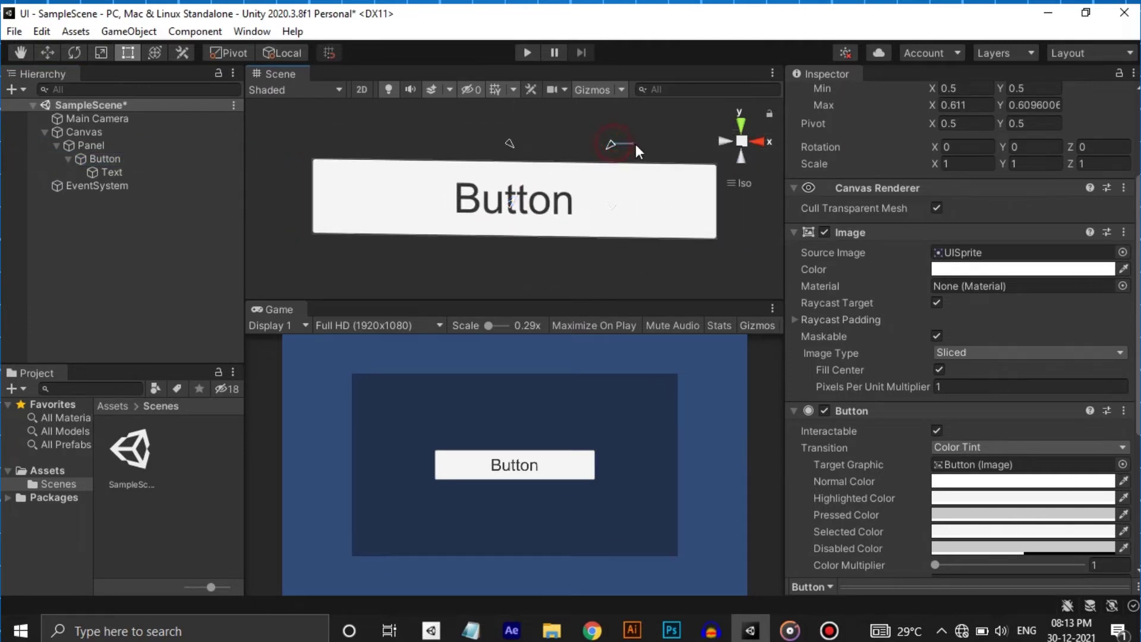
left_click(553, 208)
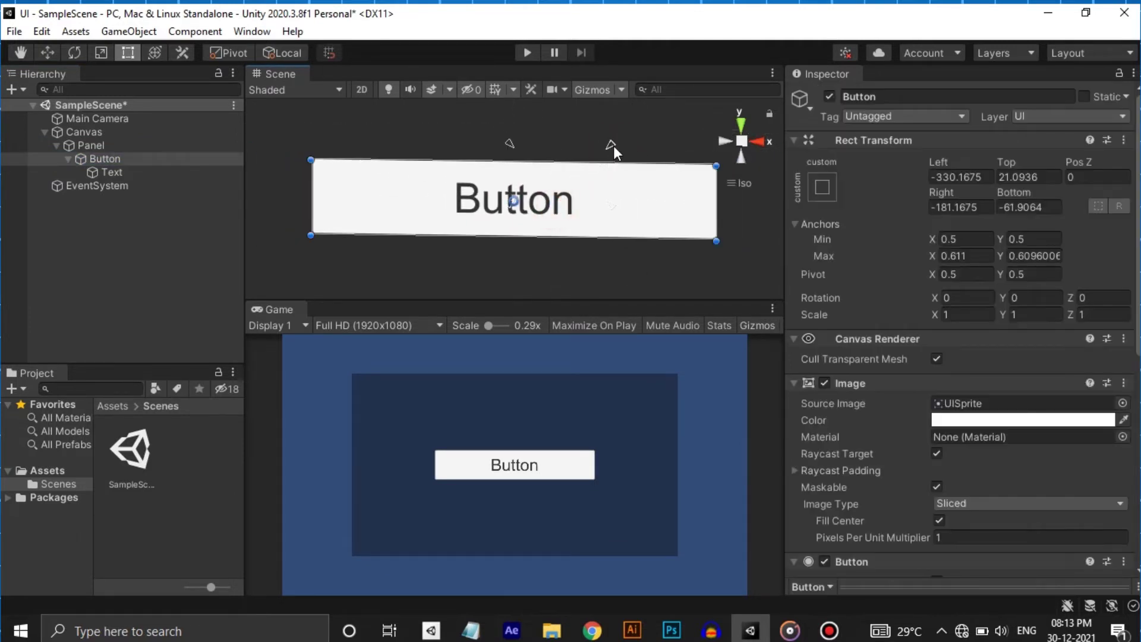
Spread the Button's anchors apart from its center so that they sit near the Button's outer corners
left_click_drag(613, 145, 729, 244)
left_click(724, 206)
left_click(675, 211)
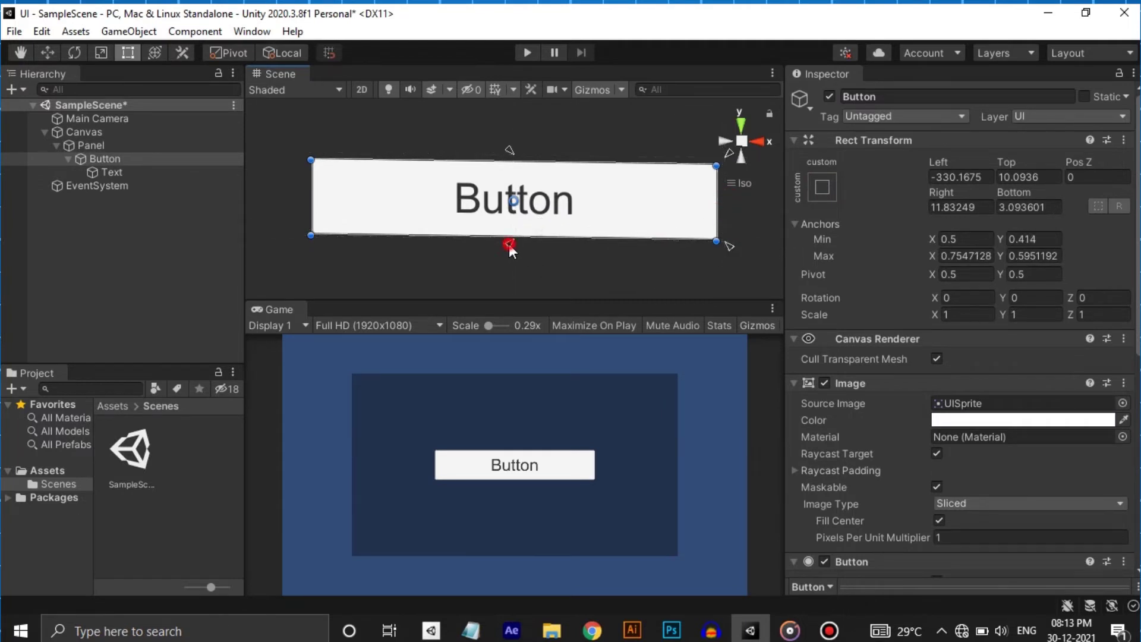
left_click_drag(511, 244, 302, 243)
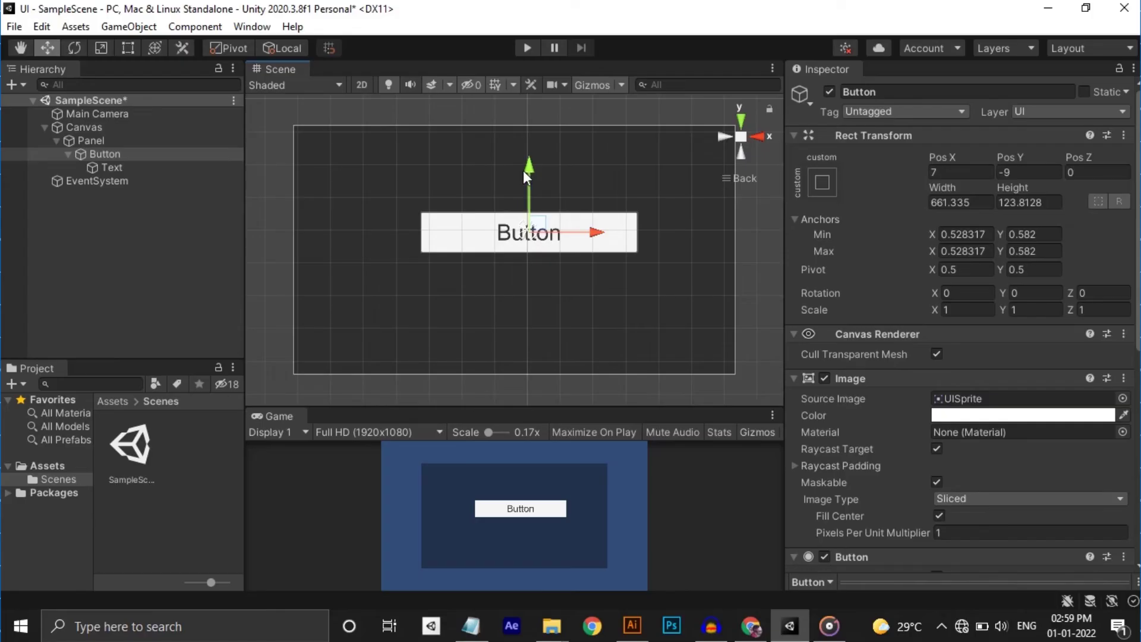
Move the Button down within the Panel to Pos Y -225 and enter play mode
left_click_drag(523, 170, 536, 235)
key("ctrl+p")
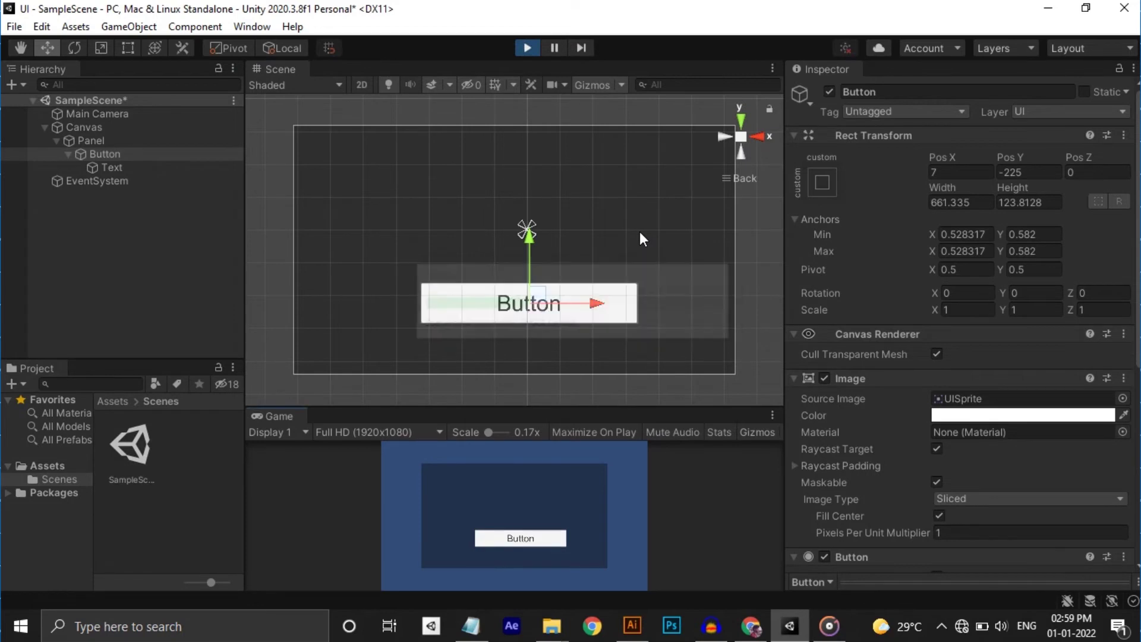
Try resizing the Panel freehand by its lower and right edges with the Rect tool during play mode to test the Button's anchoring
left_click(553, 336)
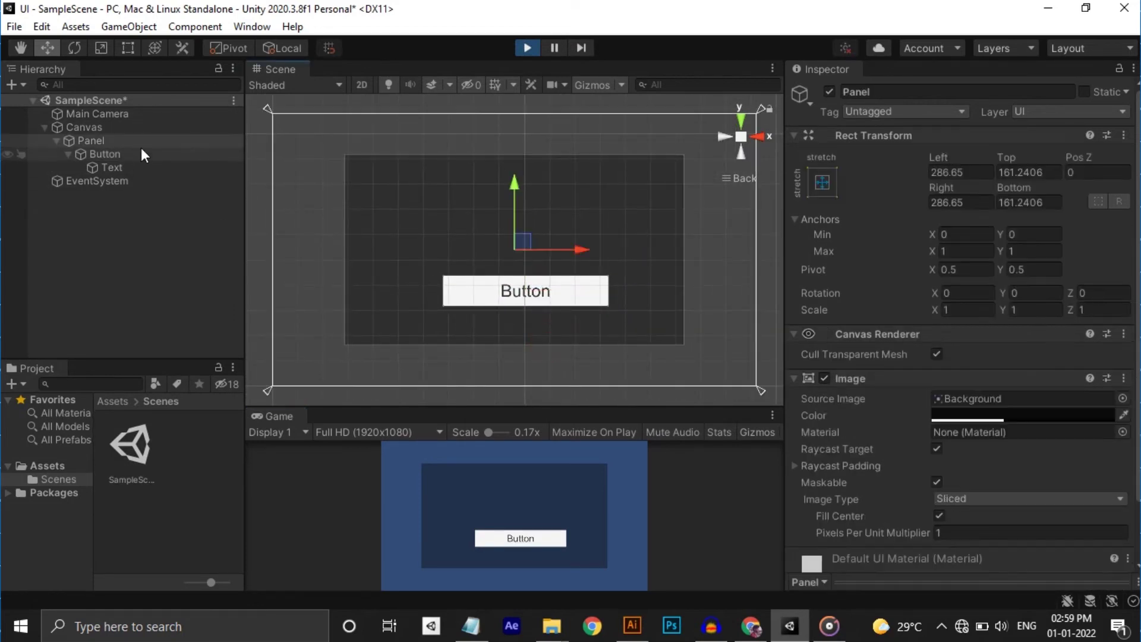
left_click(136, 48)
left_click_drag(531, 345, 573, 337)
left_click_drag(682, 265, 767, 288)
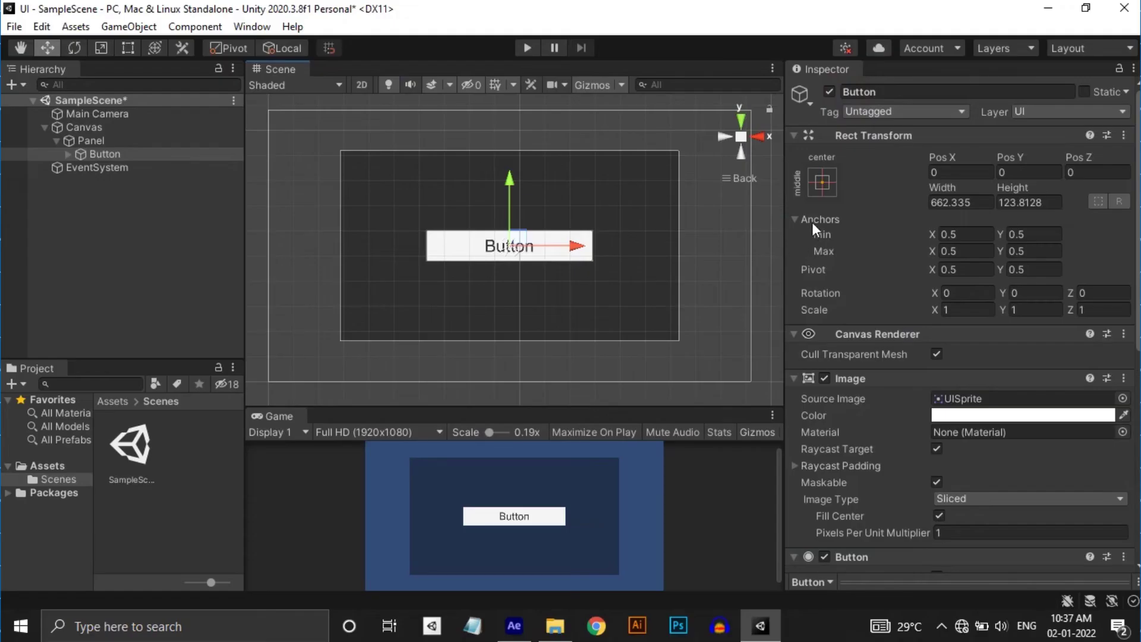
Apply the top-center anchor preset to the Button, also setting its pivot and position to the Panel's top center
left_click(823, 187)
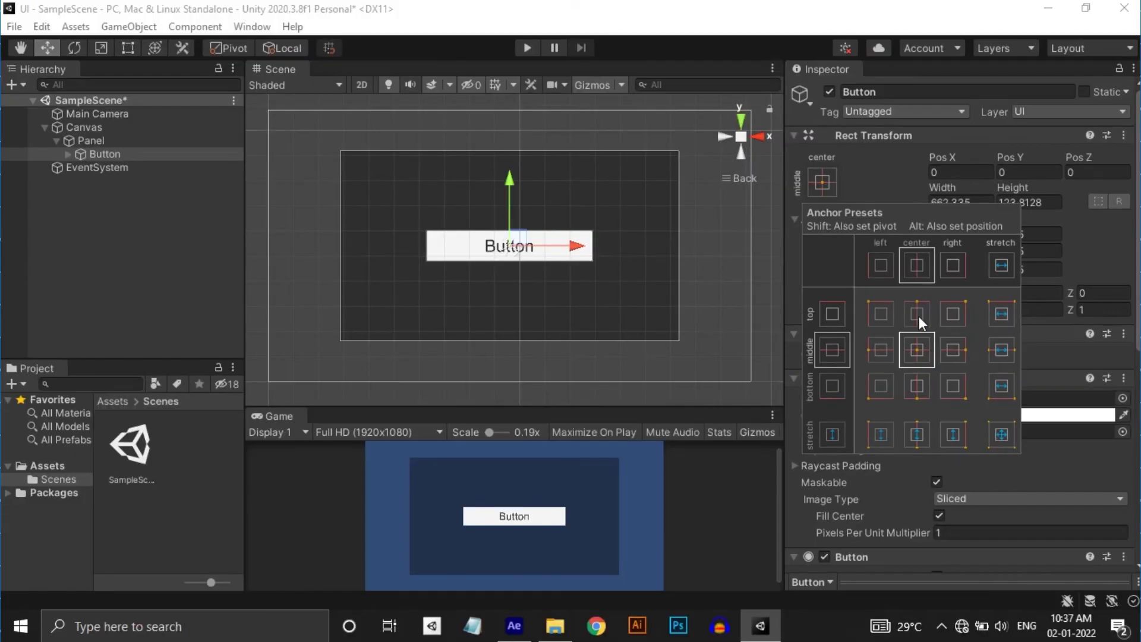
left_click(698, 306)
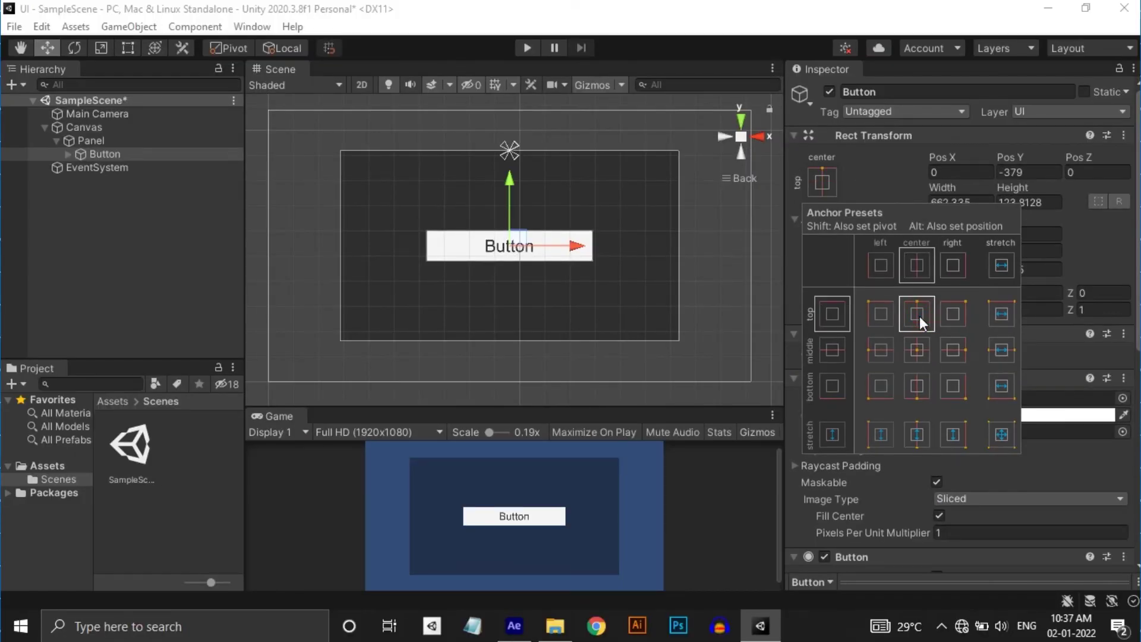
left_click(919, 315, "shift")
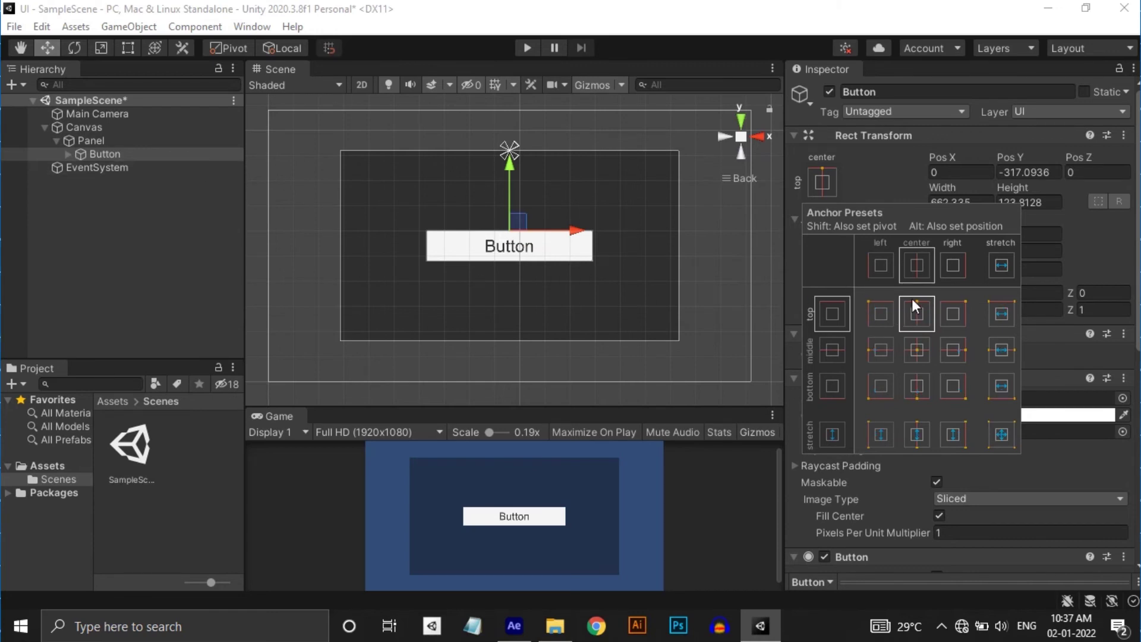
left_click(914, 308, "alt")
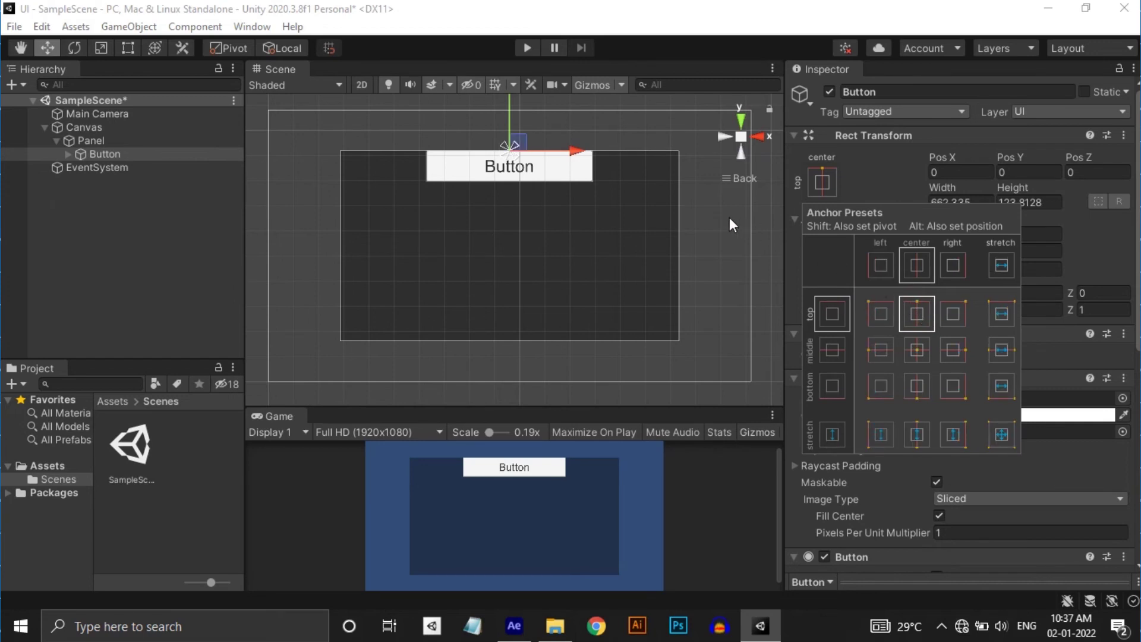
scroll(682, 227, "down", 3)
left_click(675, 222)
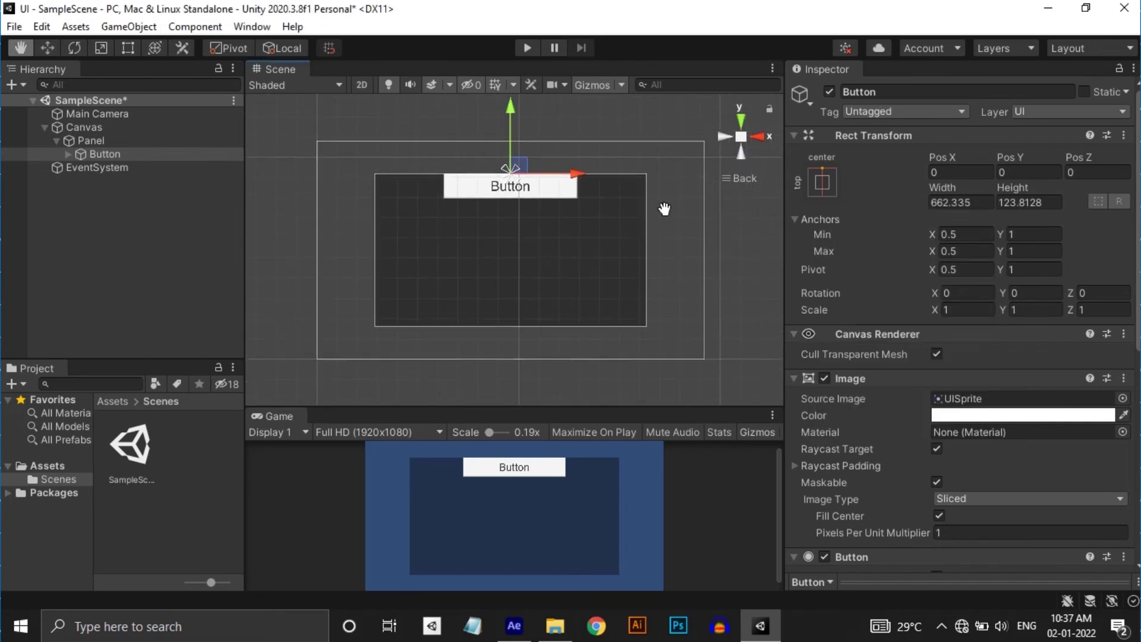